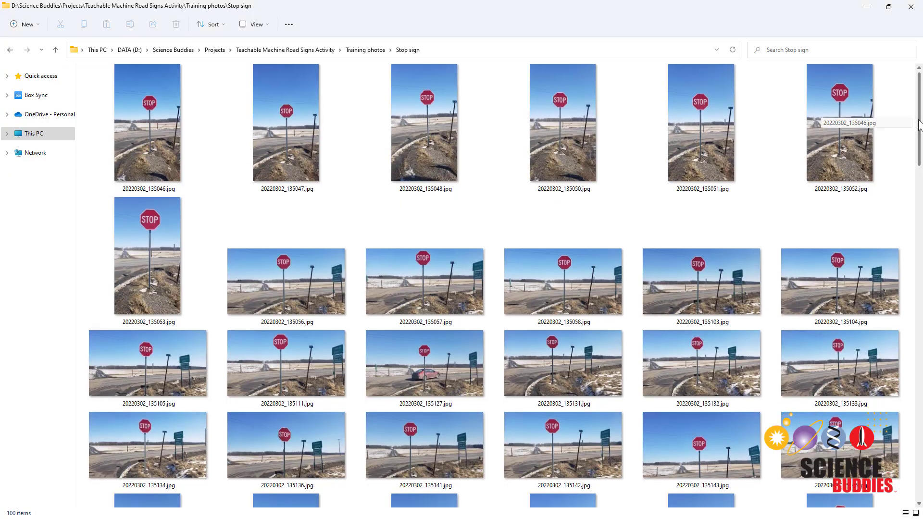
# Scroll through the 100 Stop sign training photos, then bring up the 105-image Curve sign folder
pyautogui.moveTo(919, 122); pyautogui.dragTo(918, 435)
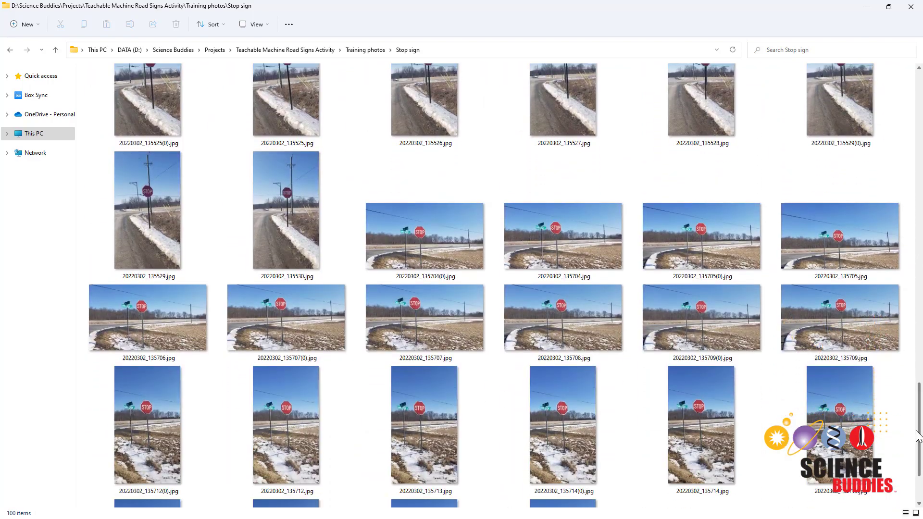
pyautogui.scroll(-2, 551, 422)
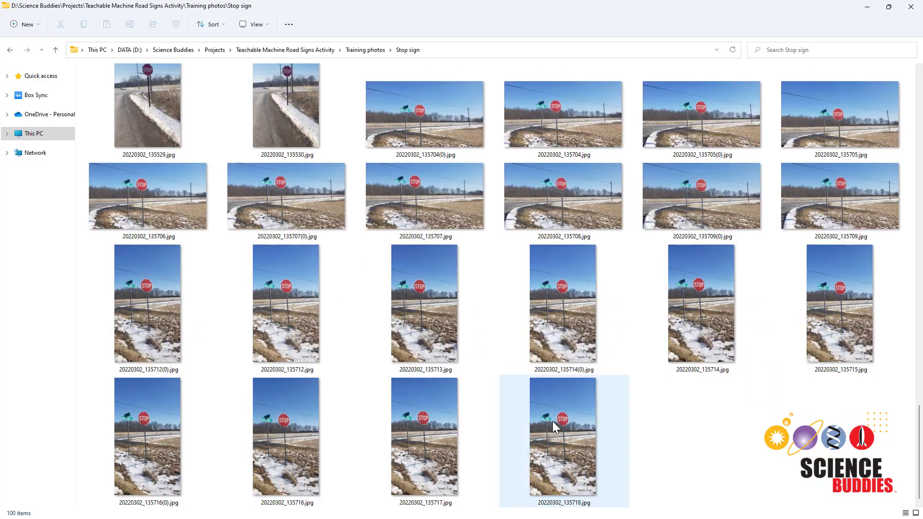
pyautogui.scroll(3, 544, 344)
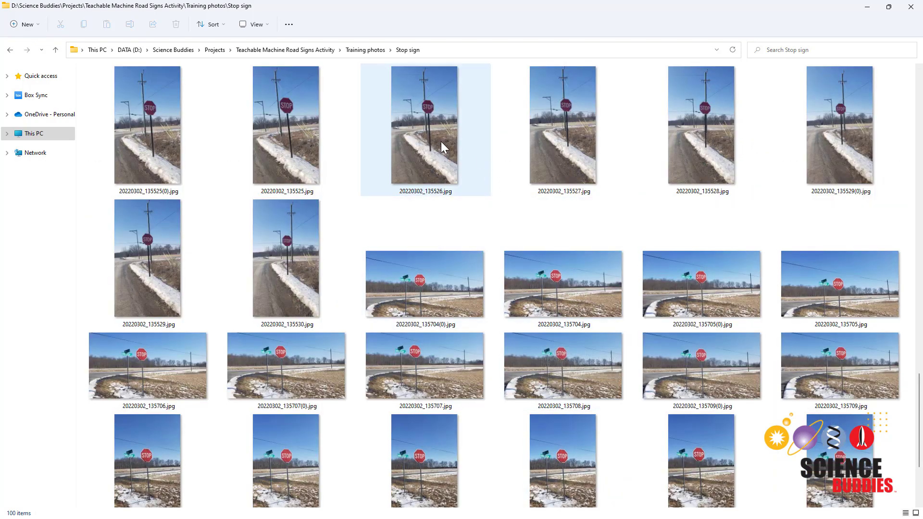
pyautogui.scroll(5, 533, 192)
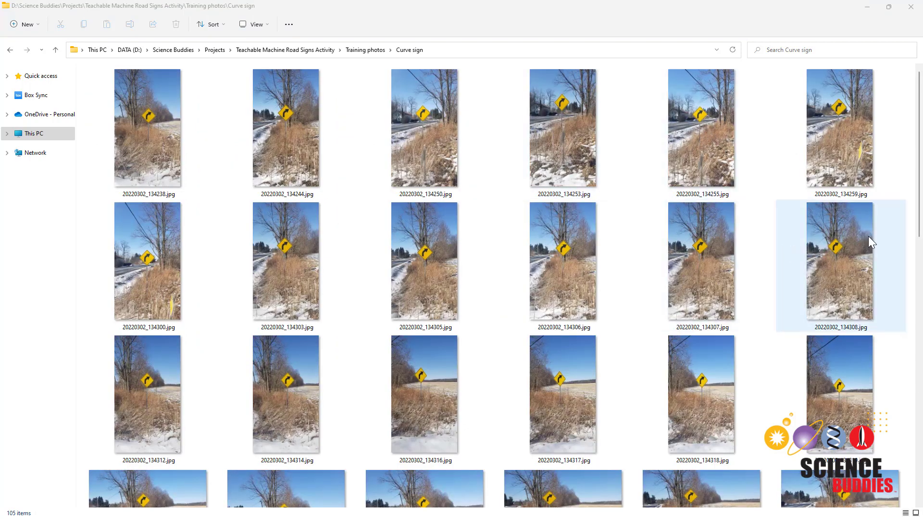
pyautogui.scroll(-1, 919, 217)
pyautogui.moveTo(918, 216); pyautogui.dragTo(698, 224)
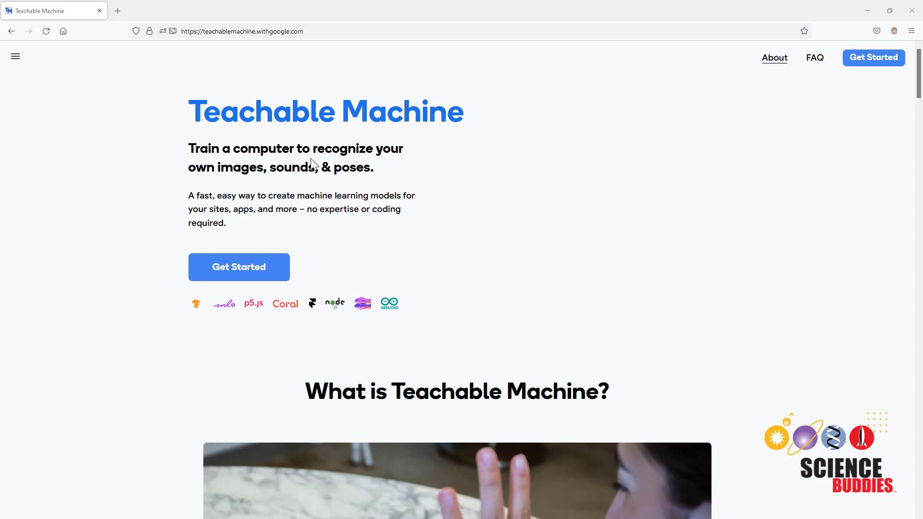
# Create a new Standard image model project with empty Class 1 and Class 2
pyautogui.click(268, 266)
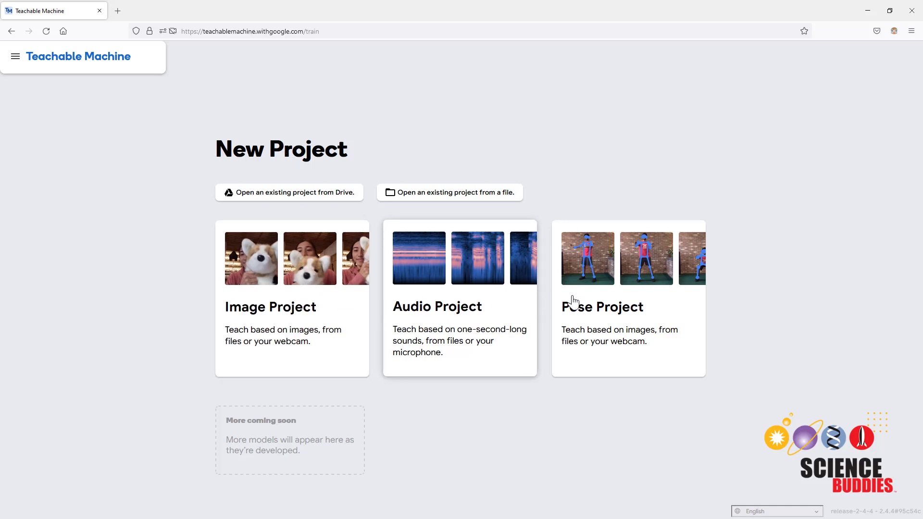
pyautogui.click(285, 304)
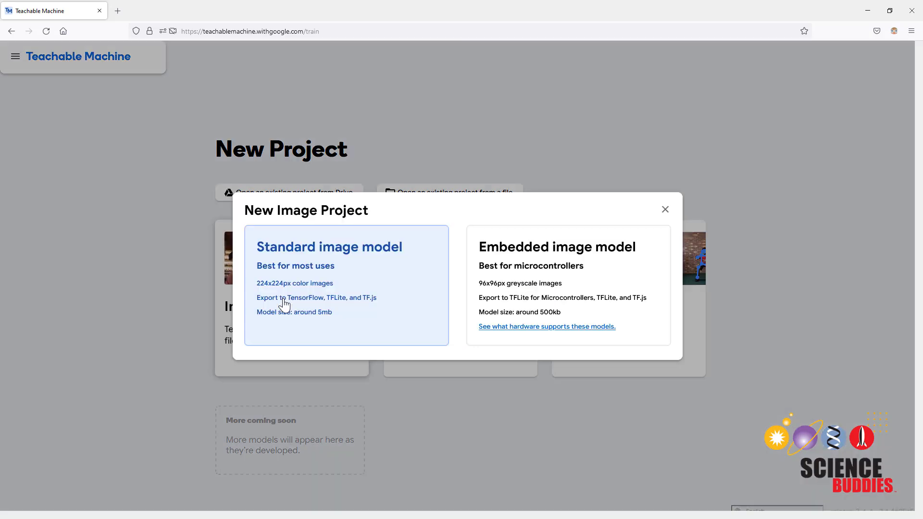
pyautogui.click(325, 260)
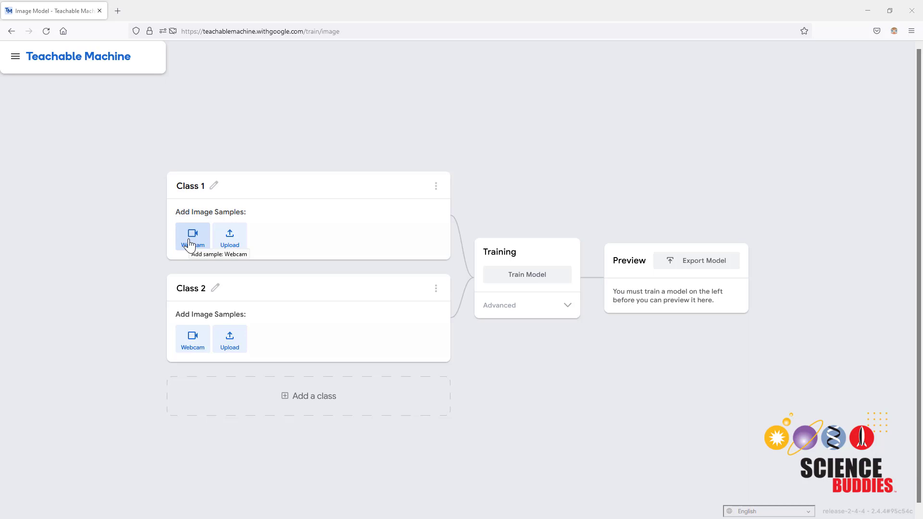
# Rename the two classes to 'Stop sign' and 'Curve sign'
pyautogui.click(190, 188)
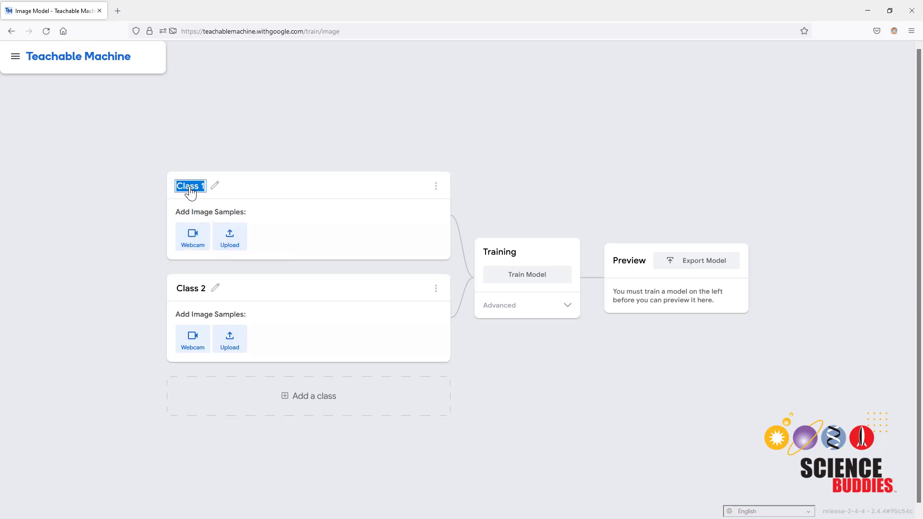
pyautogui.write('Stop sign')
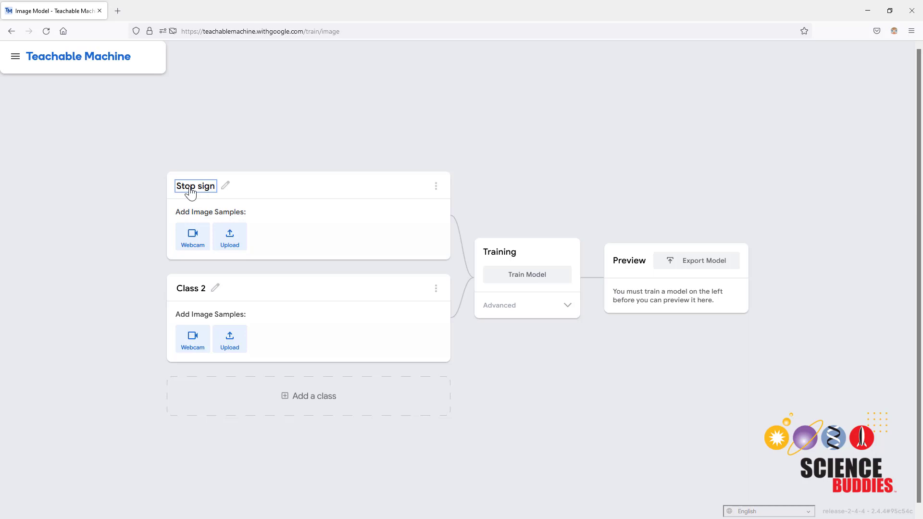
pyautogui.click(188, 295)
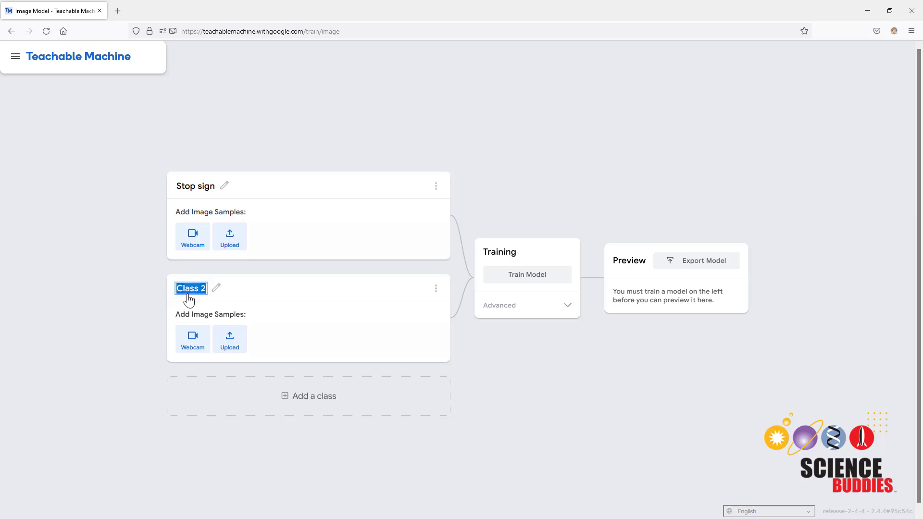
pyautogui.write('Curve sign')
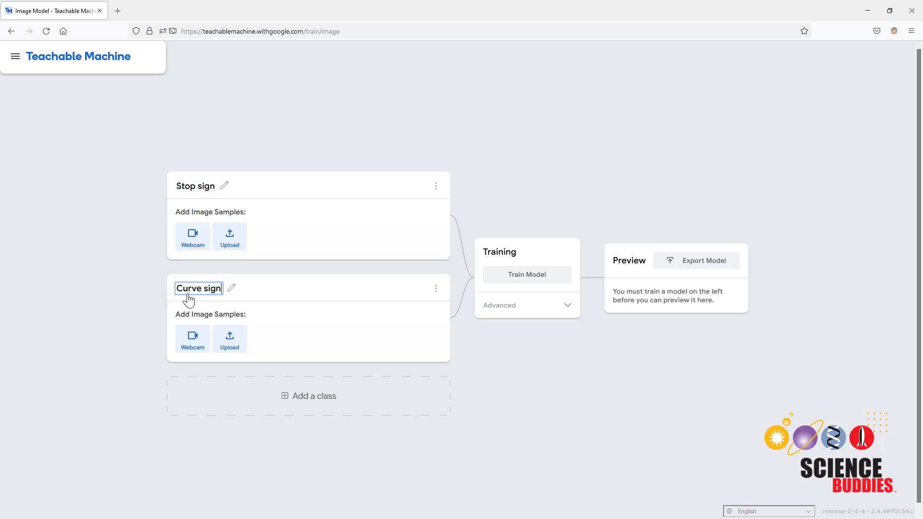
pyautogui.press('Return')
# Upload all 100 stop sign photos from File Explorer into the Stop sign class
pyautogui.click(230, 243)
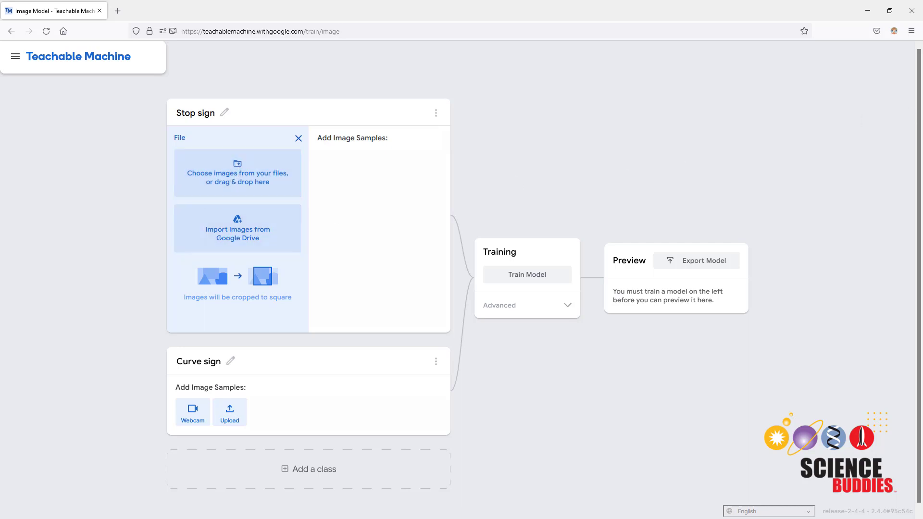
pyautogui.hotkey('alt', 'Tab')
pyautogui.hotkey('ctrl', 'a')
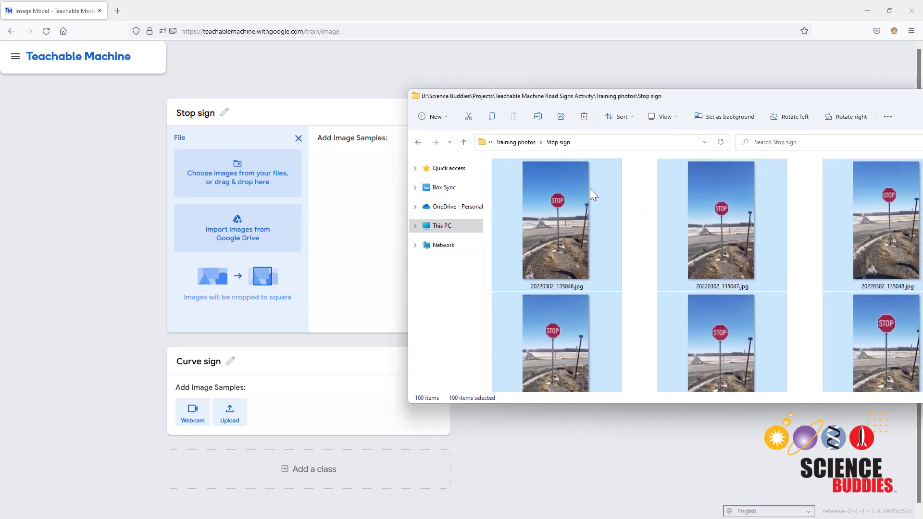
pyautogui.moveTo(590, 188); pyautogui.dragTo(216, 178)
pyautogui.click(270, 85)
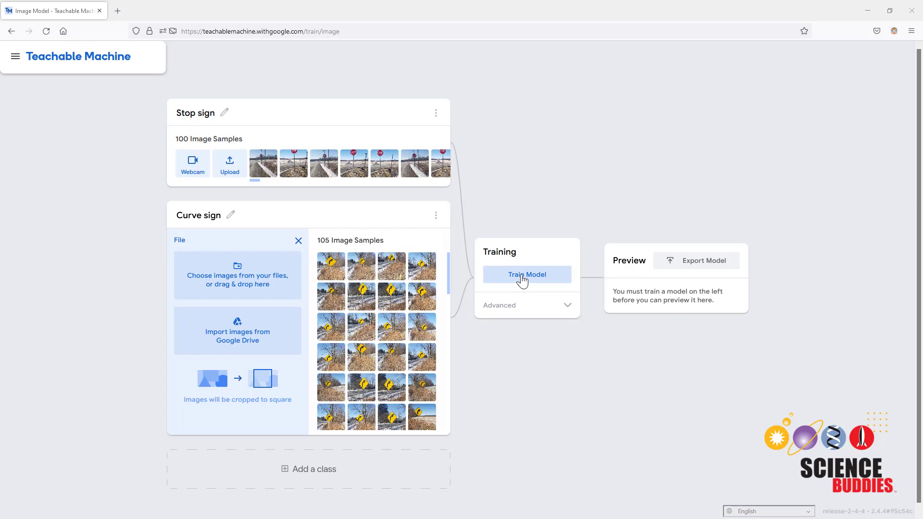
# Train the Stop sign / Curve sign model and dismiss the don't-switch-tabs notice
pyautogui.click(521, 281)
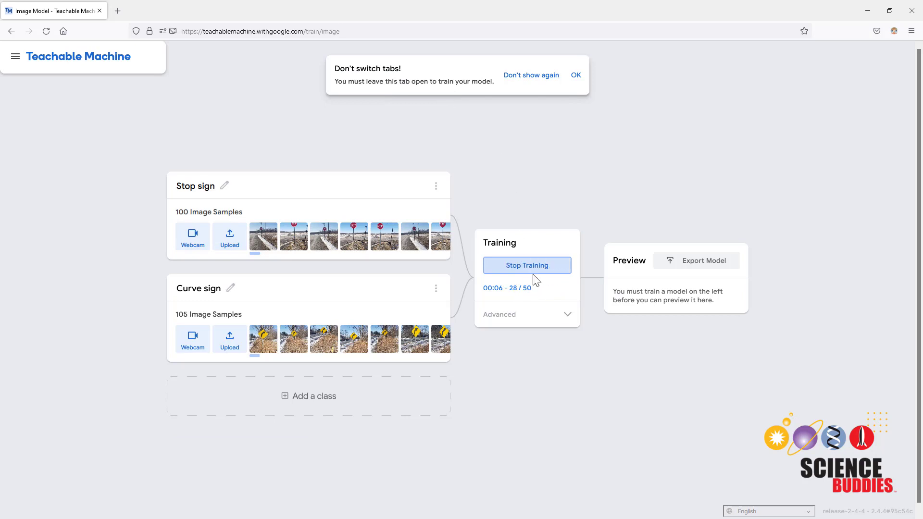
pyautogui.click(551, 275)
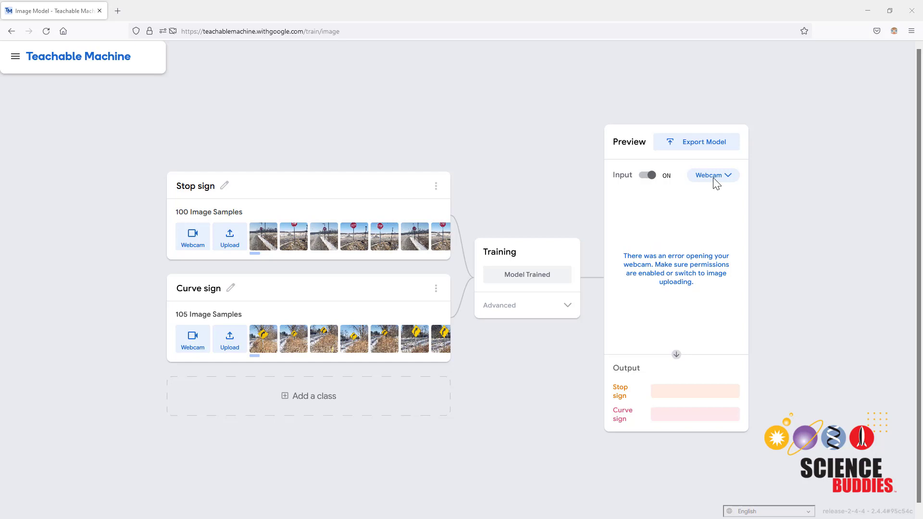
# Switch the preview input from Webcam to File and upload a curve sign test photo
pyautogui.click(732, 178)
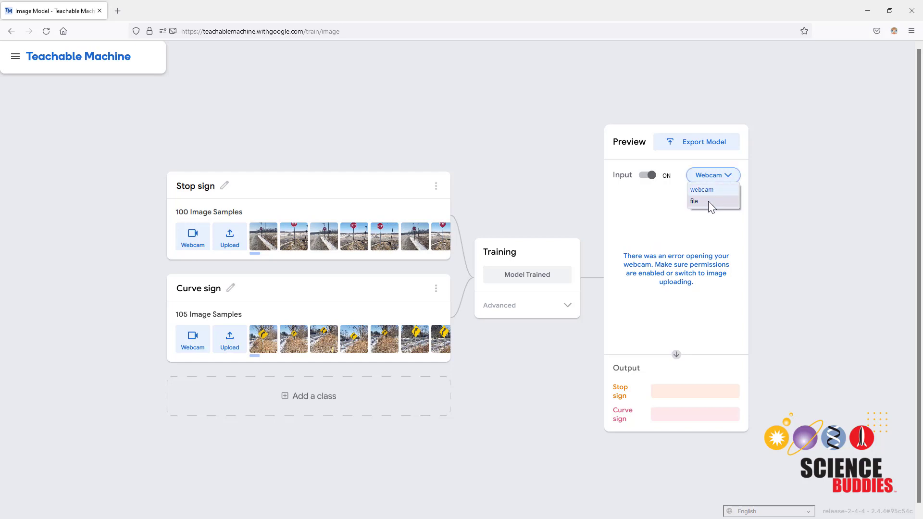
pyautogui.click(708, 201)
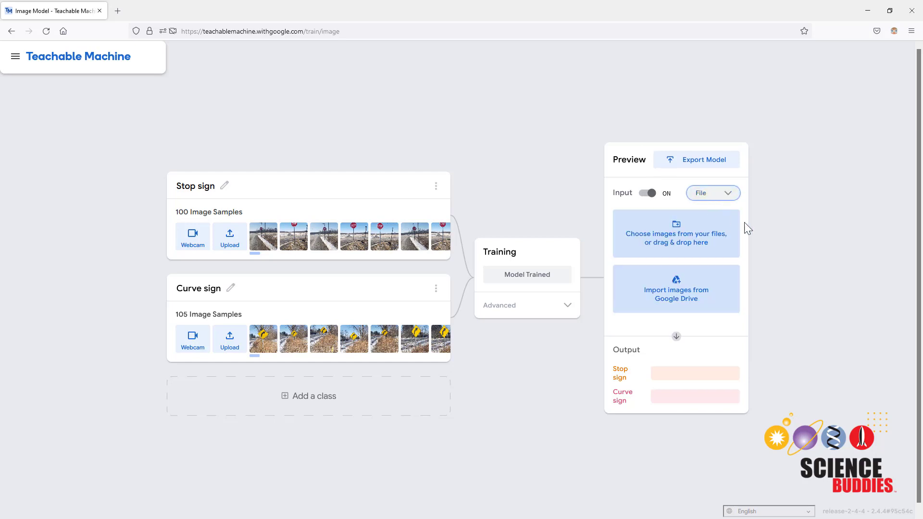
pyautogui.click(687, 242)
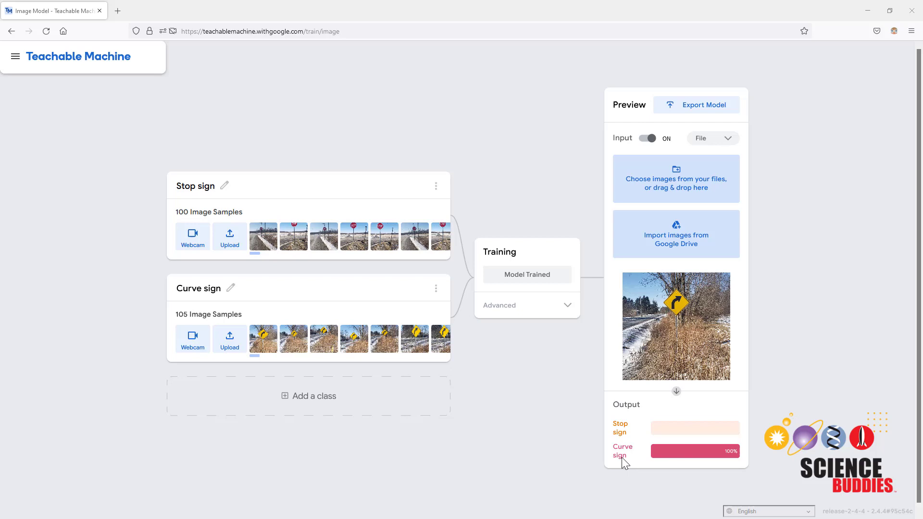
pyautogui.moveTo(266, 349)
# Drop a stop sign photo into the preview, which classifies it as Stop sign at 99%
pyautogui.moveTo(920, 317); pyautogui.dragTo(665, 323)
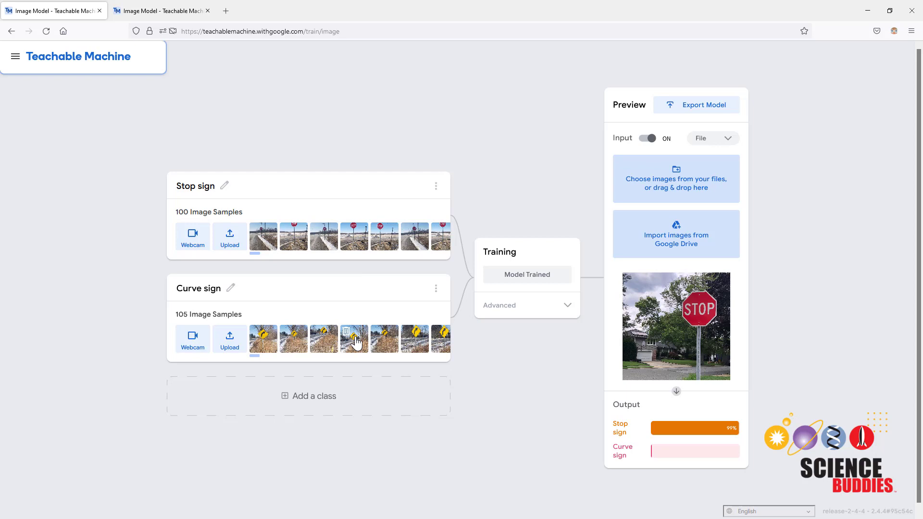
# Switch to the second tab's Curve sign/Bump sign model, which rates the bump photo 78% Bump sign
pyautogui.click(169, 14)
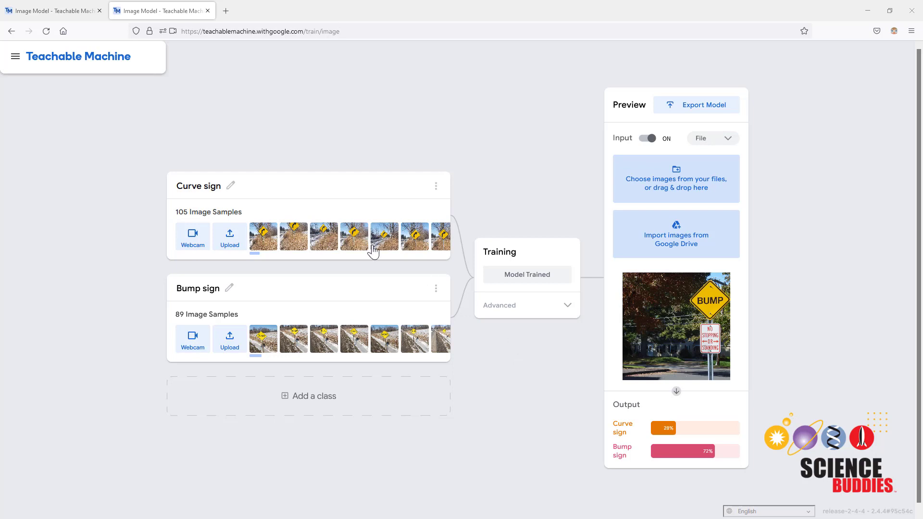
pyautogui.moveTo(338, 244)
pyautogui.click(230, 239)
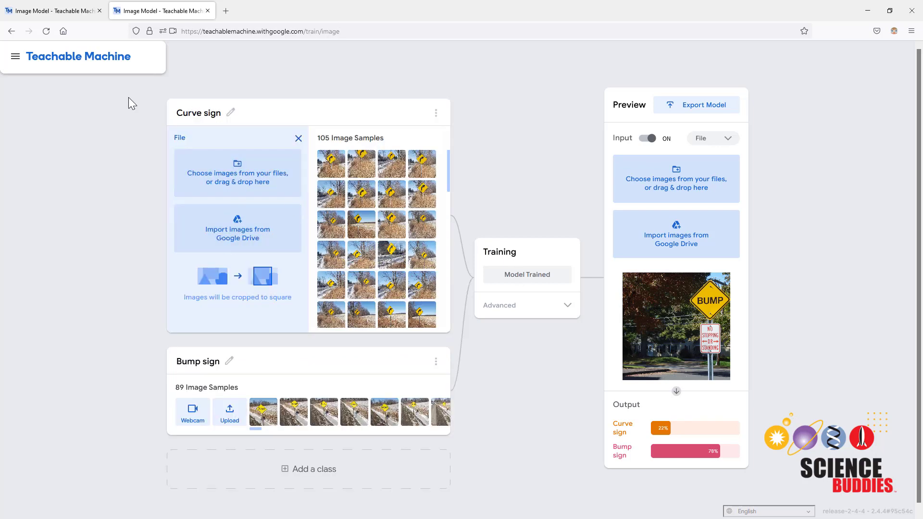
pyautogui.click(15, 57)
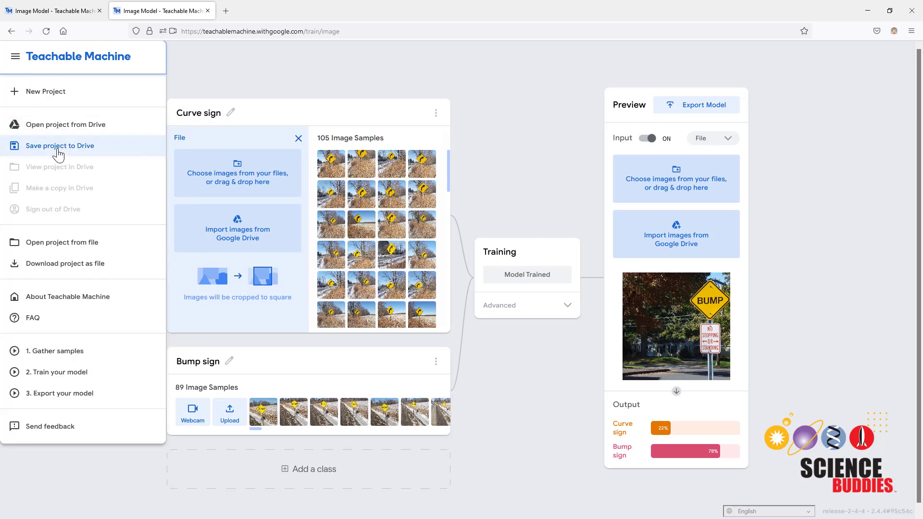
pyautogui.click(407, 182)
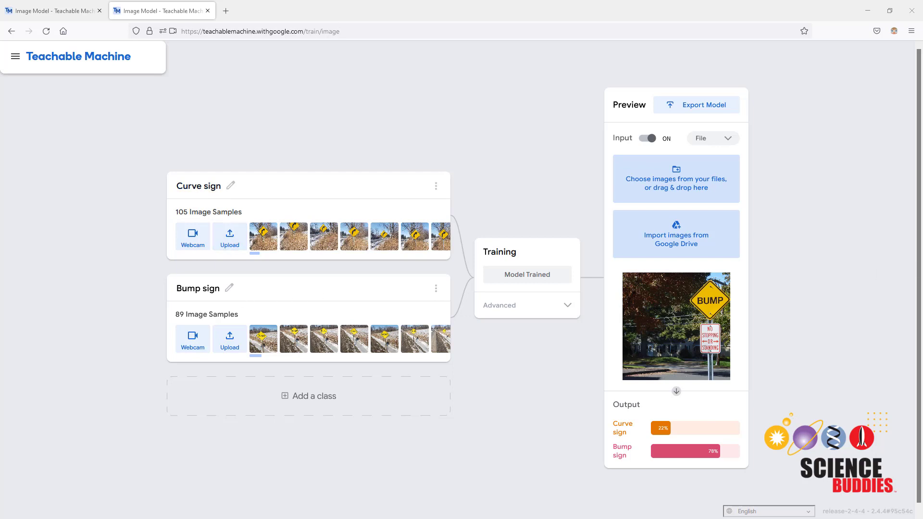
# Test the model by dragging a stop sign photo onto the Preview upload area
pyautogui.moveTo(922, 288); pyautogui.dragTo(666, 315)
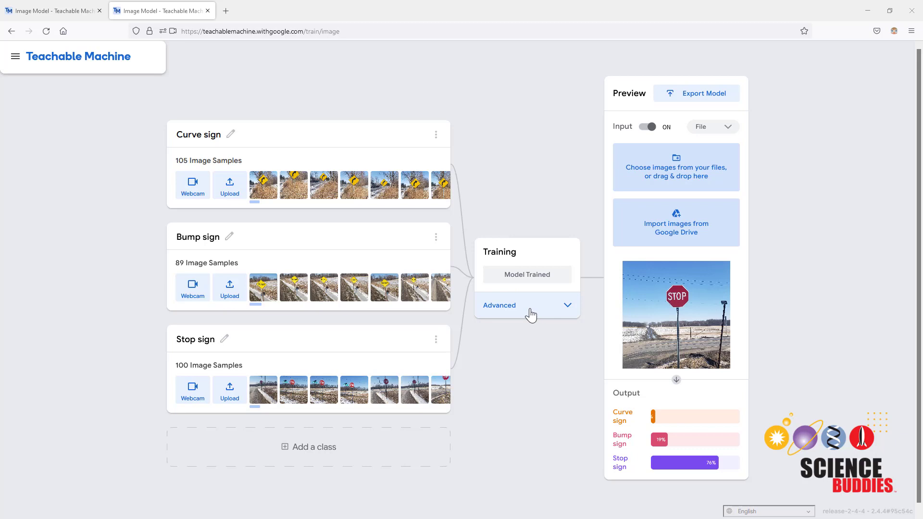
# Reveal the advanced training settings (Epochs 50, Batch Size 16) and check their help tips
pyautogui.click(531, 316)
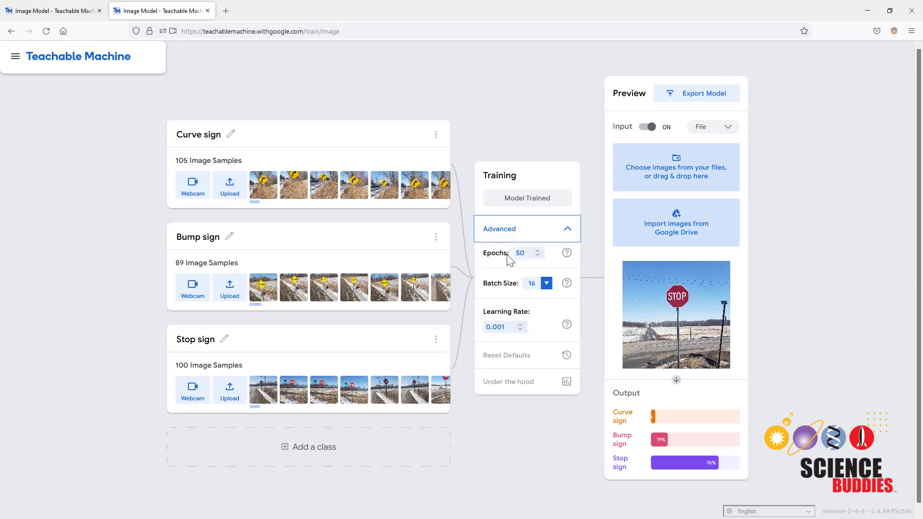
pyautogui.moveTo(567, 259)
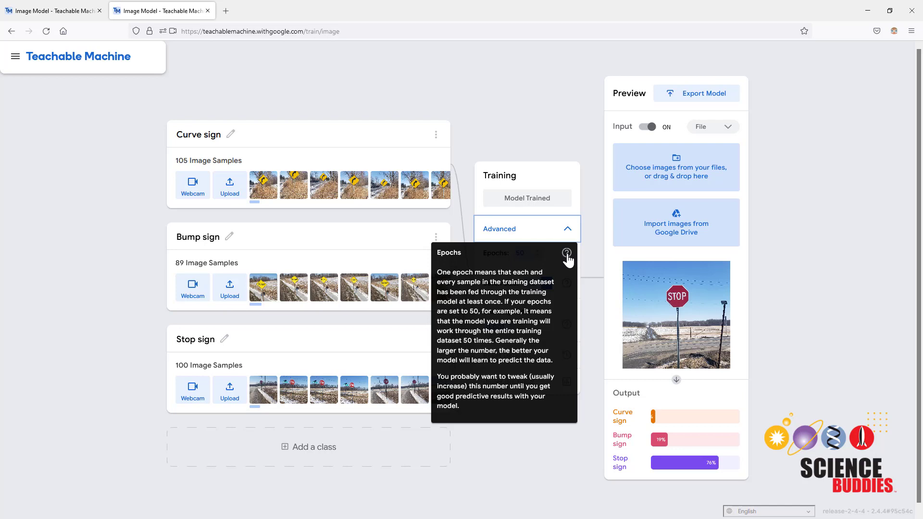
pyautogui.moveTo(566, 288)
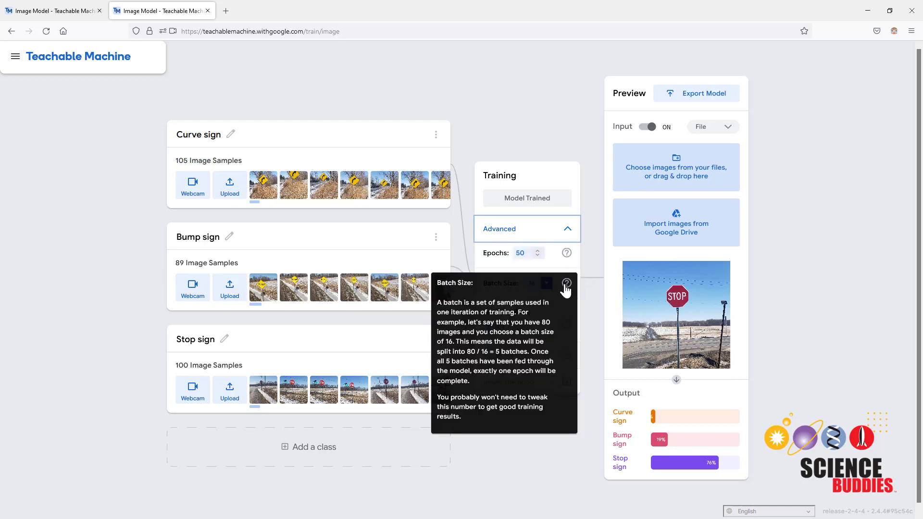